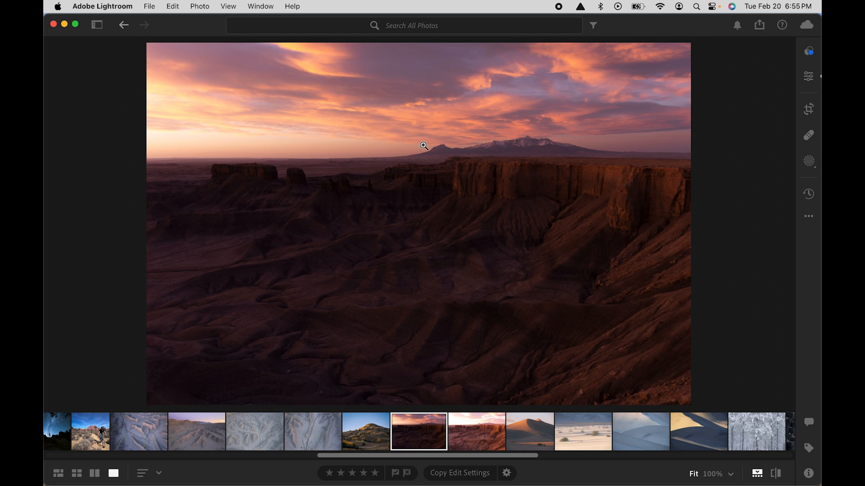
- Compare the dark and bright exposures of the desert canyon and select both photos, with the bright one active
{"action": "left_click", "coordinate": [483, 433]}
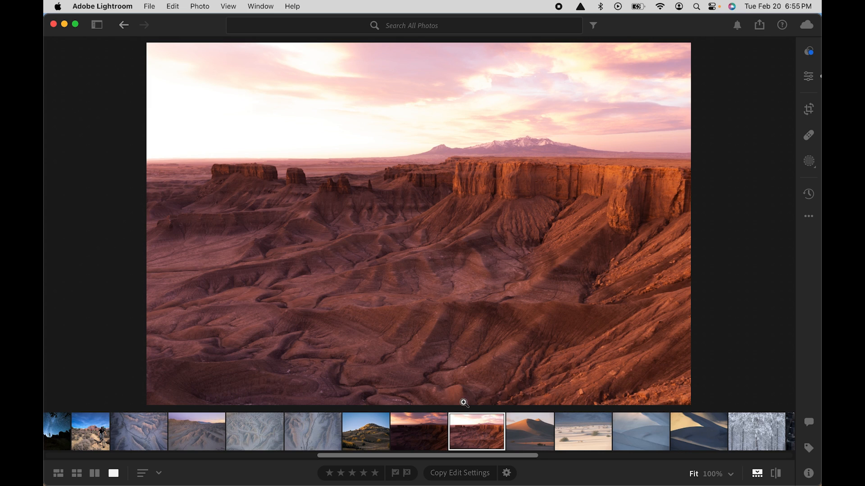
{"action": "left_click", "coordinate": [418, 427]}
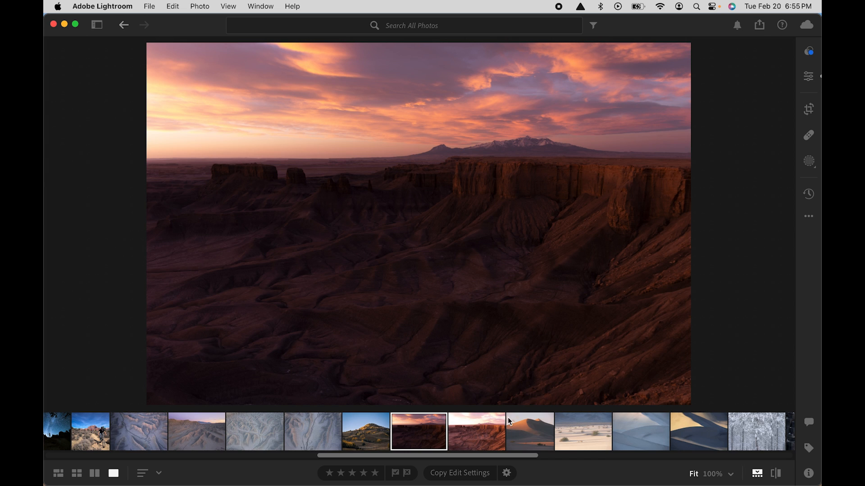
{"action": "left_click", "coordinate": [489, 434]}
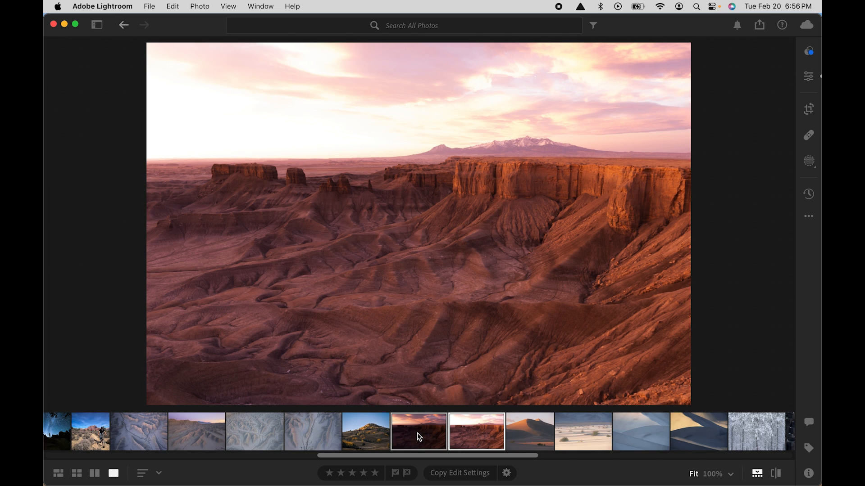
- Set Sharpening to 0 and the manual noise reduction's Color to 0 for the two selected exposures
{"action": "left_click", "coordinate": [809, 77]}
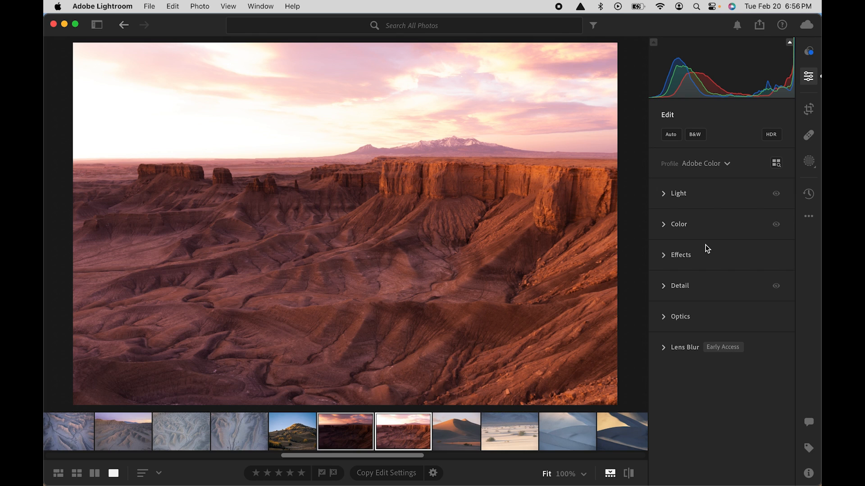
{"action": "left_click", "coordinate": [689, 287]}
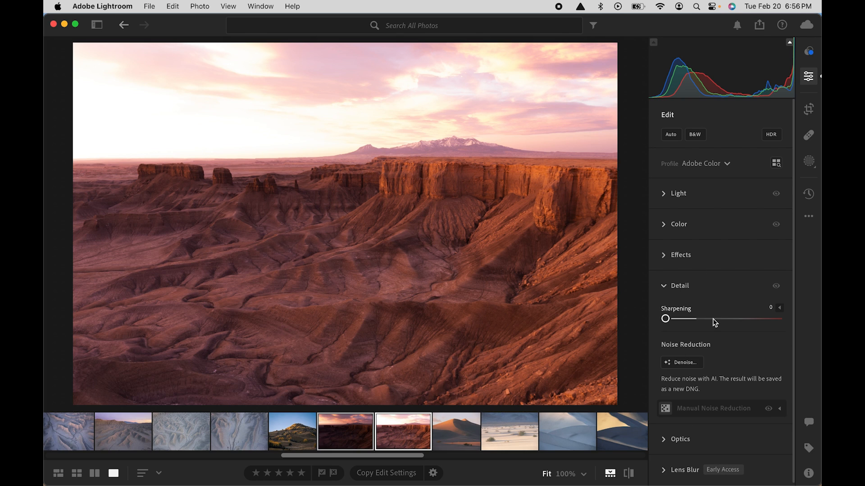
{"action": "left_click_drag", "start_coordinate": [666, 315], "coordinate": [575, 317]}
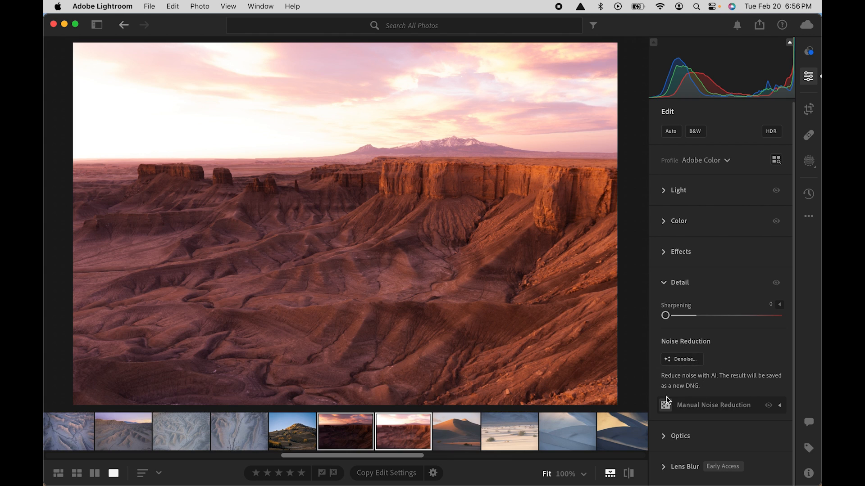
{"action": "left_click", "coordinate": [778, 409]}
{"action": "left_click_drag", "start_coordinate": [677, 404], "coordinate": [626, 404]}
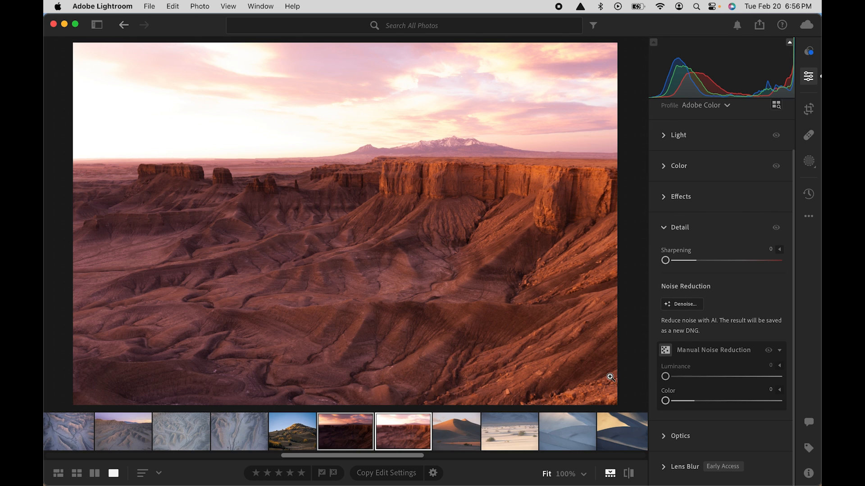
{"action": "left_click", "coordinate": [675, 229]}
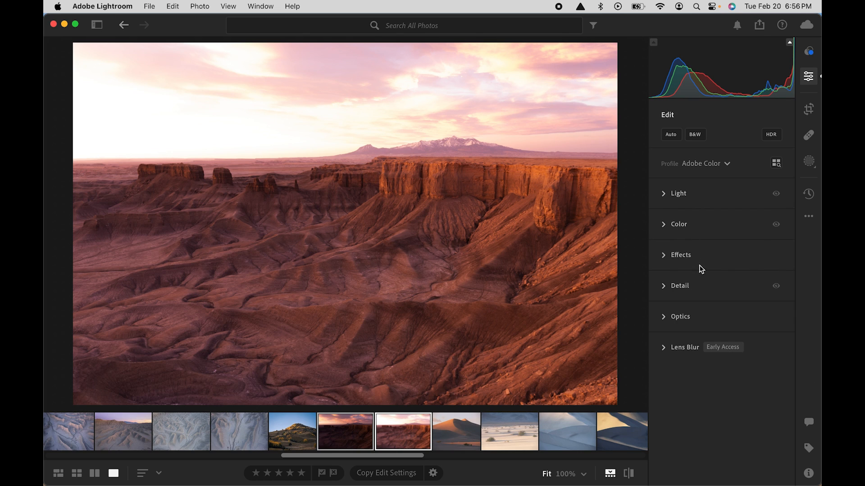
- Enable Lens Corrections for the two selected exposures, switching the correction off and on to compare
{"action": "left_click", "coordinate": [677, 319]}
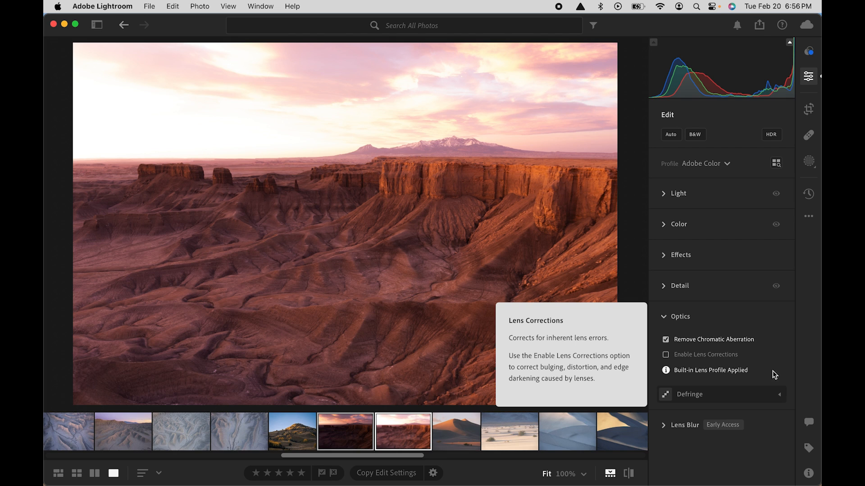
{"action": "left_click", "coordinate": [666, 356]}
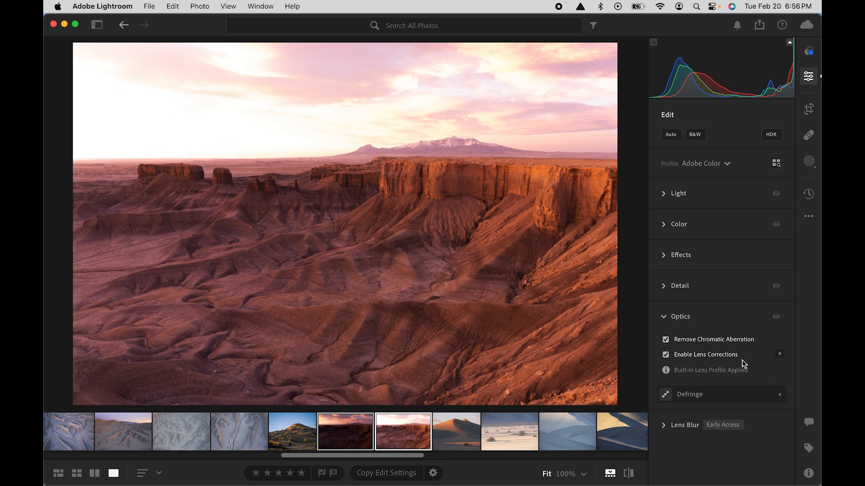
{"action": "left_click", "coordinate": [668, 357]}
{"action": "left_click", "coordinate": [667, 356]}
{"action": "left_click", "coordinate": [684, 317]}
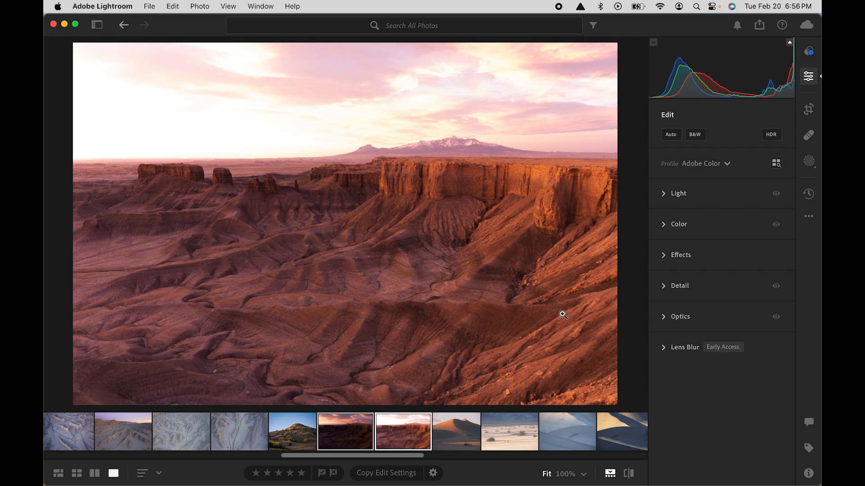
- On the dark exposure, set Highlights to -35 and Shadows to +66
{"action": "left_click", "coordinate": [359, 434]}
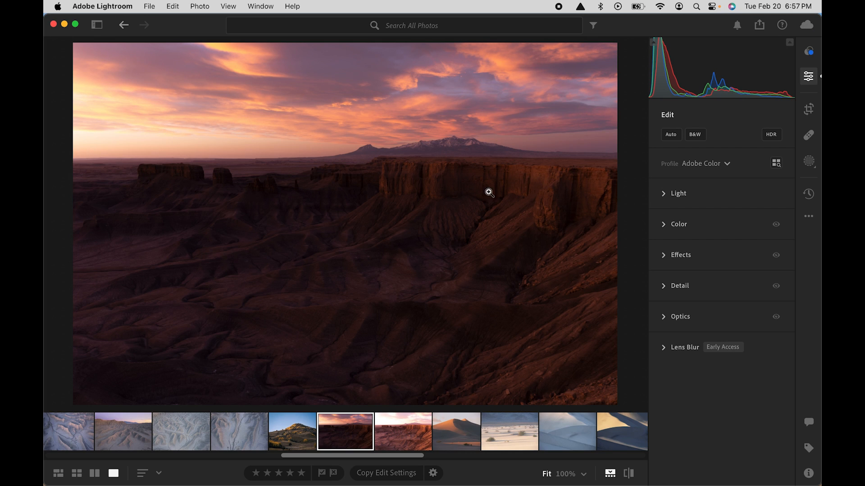
{"action": "left_click", "coordinate": [697, 198]}
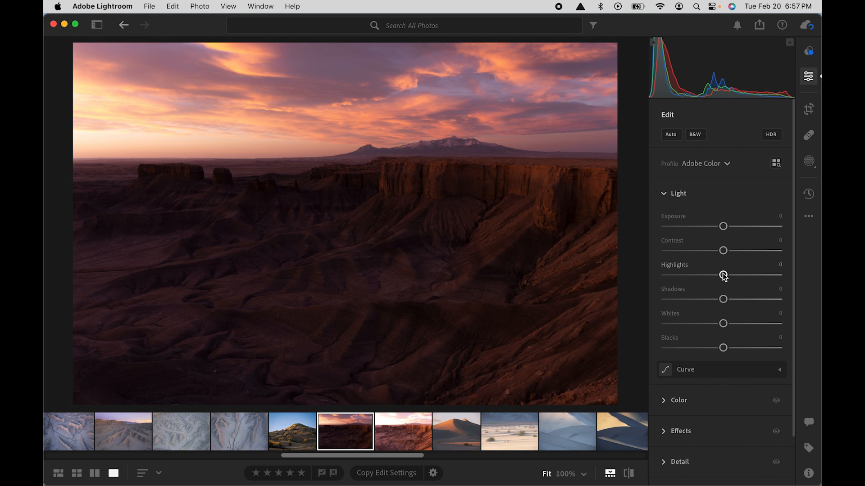
{"action": "left_click_drag", "start_coordinate": [723, 275], "coordinate": [702, 279]}
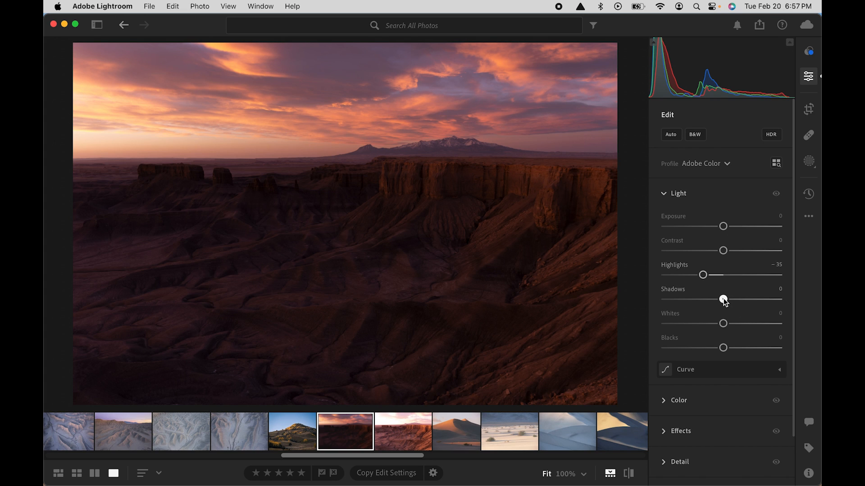
{"action": "left_click_drag", "start_coordinate": [723, 300], "coordinate": [763, 304]}
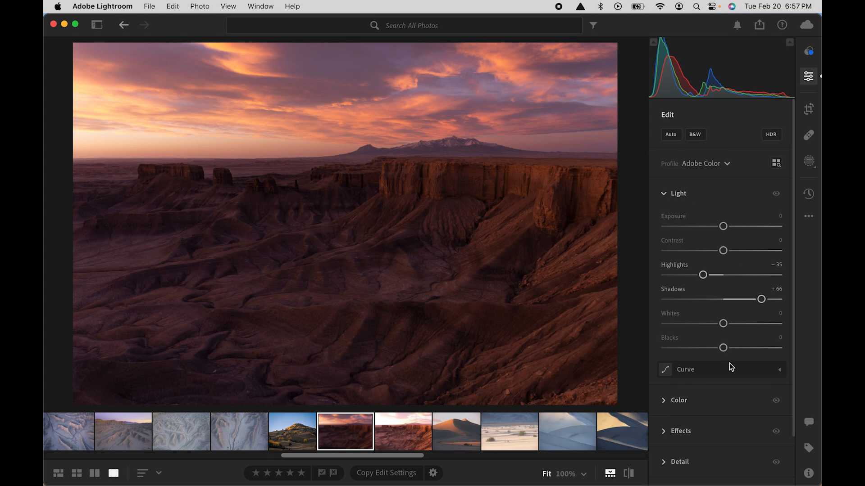
{"action": "left_click", "coordinate": [690, 198]}
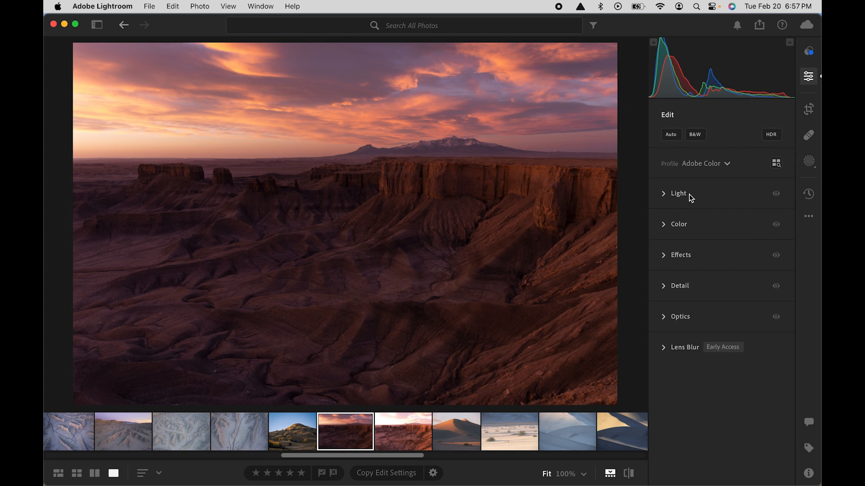
- Adjust the dark exposure's white balance to a Temp of 5,613 and a Tint of +32
{"action": "left_click", "coordinate": [698, 228]}
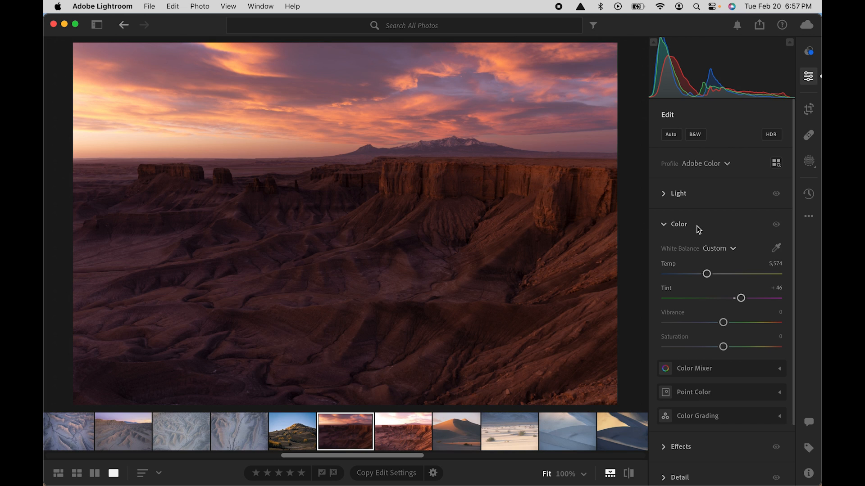
{"action": "scroll", "coordinate": [708, 259], "scroll_direction": "down", "scroll_amount": 5}
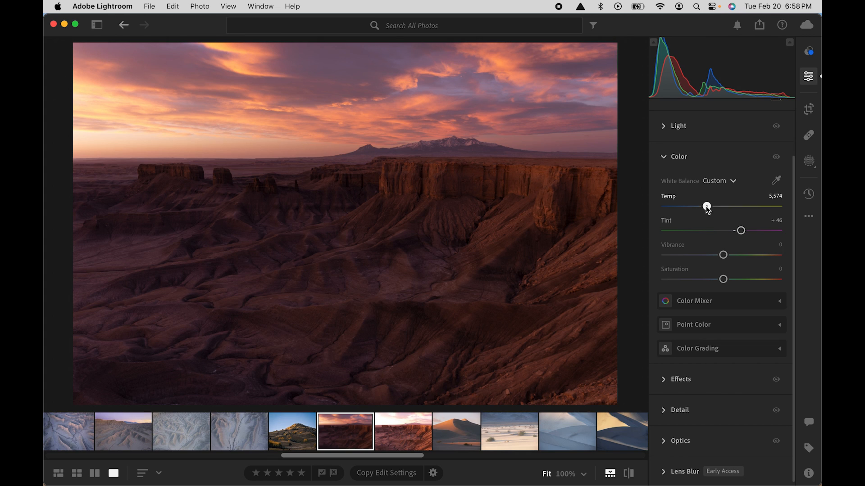
{"action": "left_click_drag", "start_coordinate": [707, 206], "coordinate": [708, 206]}
{"action": "mouse_move", "coordinate": [740, 232]}
{"action": "left_mouse_down"}
{"action": "mouse_move", "coordinate": [694, 232]}
{"action": "mouse_move", "coordinate": [756, 232]}
{"action": "mouse_move", "coordinate": [734, 232]}
{"action": "left_mouse_up"}
{"action": "left_click_drag", "start_coordinate": [734, 232], "coordinate": [735, 232]}
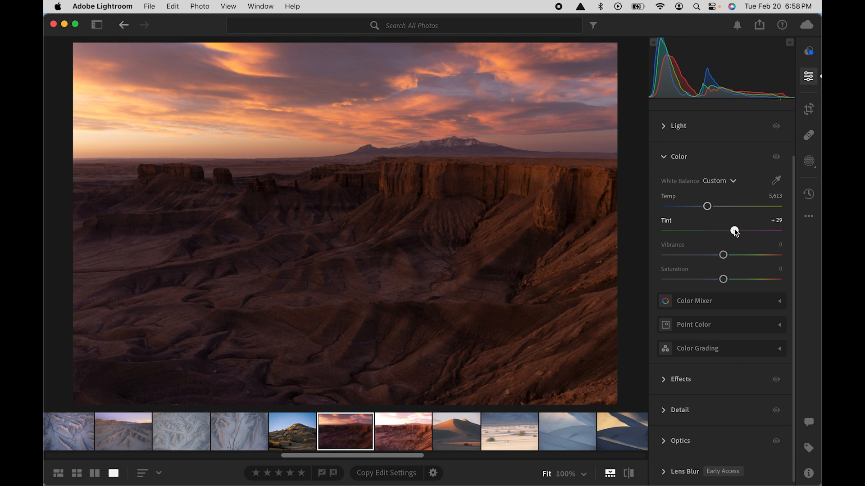
{"action": "mouse_move", "coordinate": [734, 230]}
{"action": "left_mouse_down"}
{"action": "mouse_move", "coordinate": [743, 231]}
{"action": "mouse_move", "coordinate": [735, 231]}
{"action": "left_mouse_up"}
- Set the dark exposure's Clarity to -6 and Dehaze to +3
{"action": "left_click", "coordinate": [747, 388]}
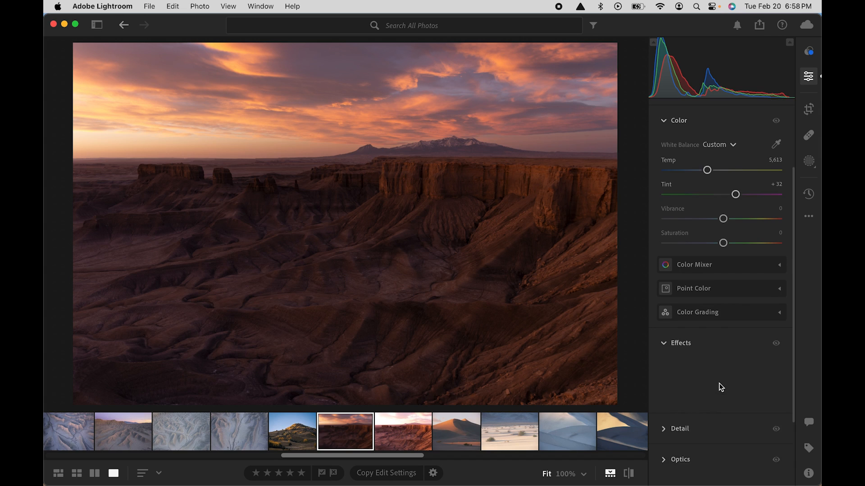
{"action": "scroll", "coordinate": [723, 248], "scroll_direction": "down", "scroll_amount": 5}
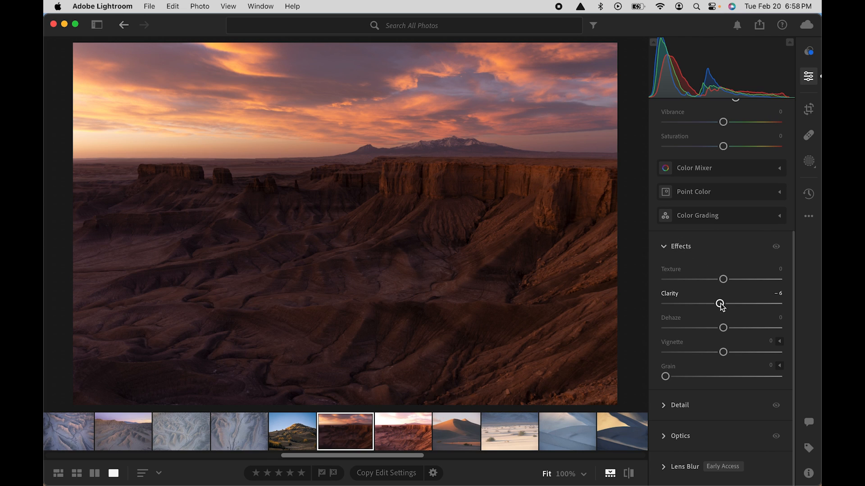
{"action": "left_click_drag", "start_coordinate": [721, 307], "coordinate": [729, 333]}
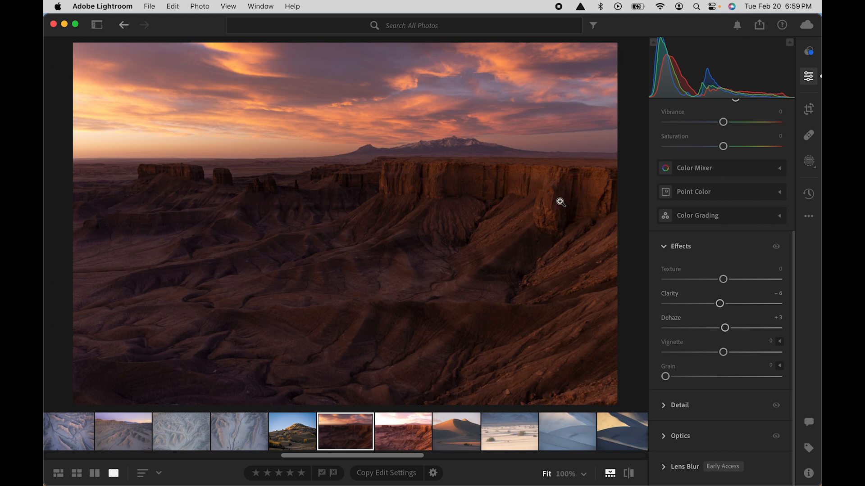
{"action": "left_click", "coordinate": [701, 246]}
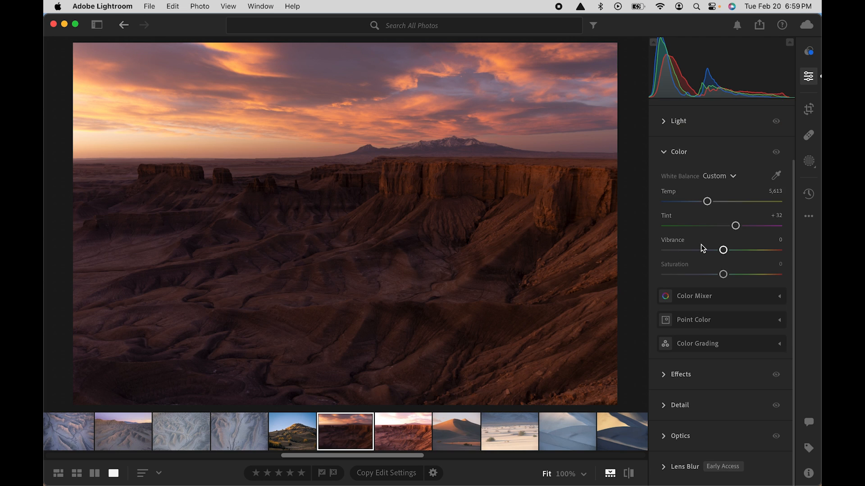
{"action": "left_click", "coordinate": [691, 157]}
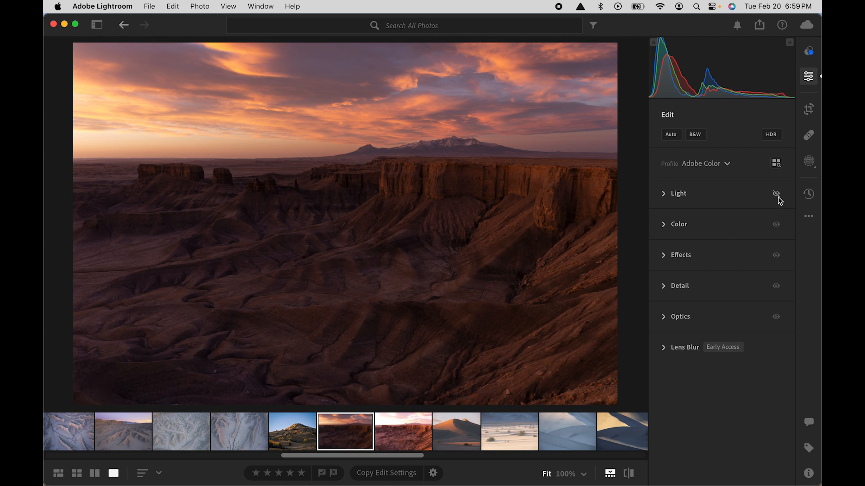
- Check the effect of the dark exposure's Light and Color adjustments and compare the photo with the bright exposure
{"action": "left_click_drag", "start_coordinate": [778, 196], "coordinate": [777, 225]}
{"action": "left_click", "coordinate": [398, 432]}
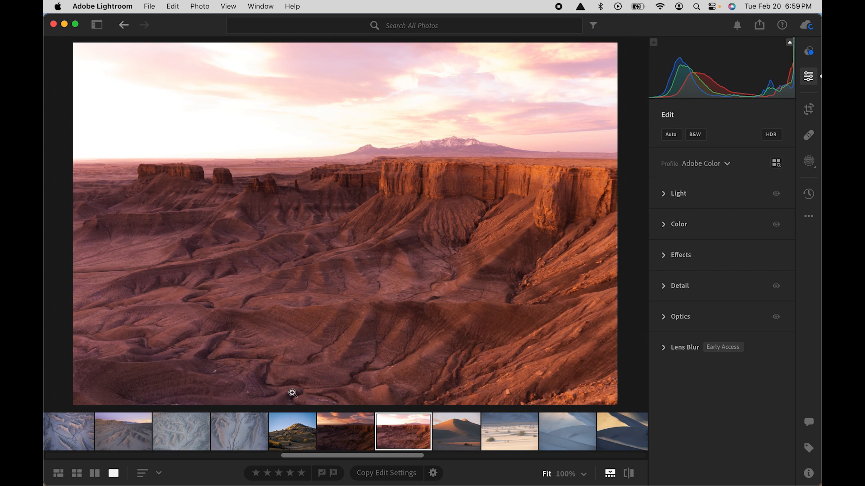
{"action": "left_click", "coordinate": [341, 427]}
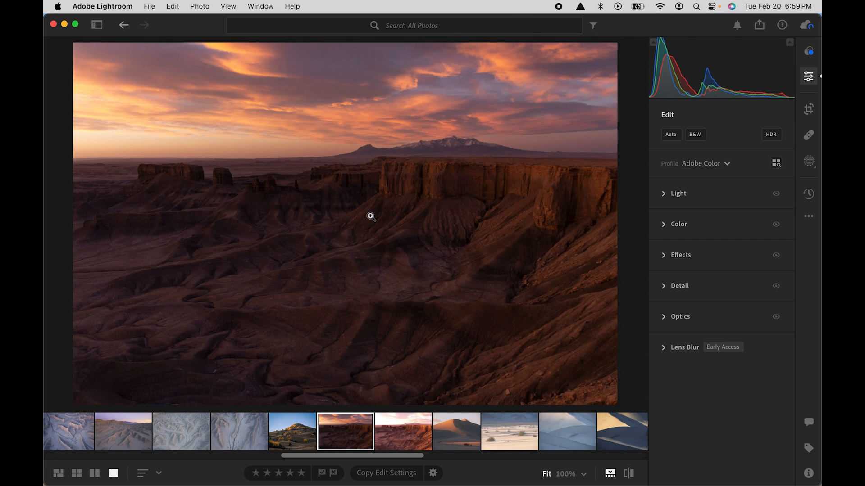
- On the bright exposure, set Exposure to -0.79, Shadows to +33 and Whites to +27
{"action": "left_click", "coordinate": [404, 431]}
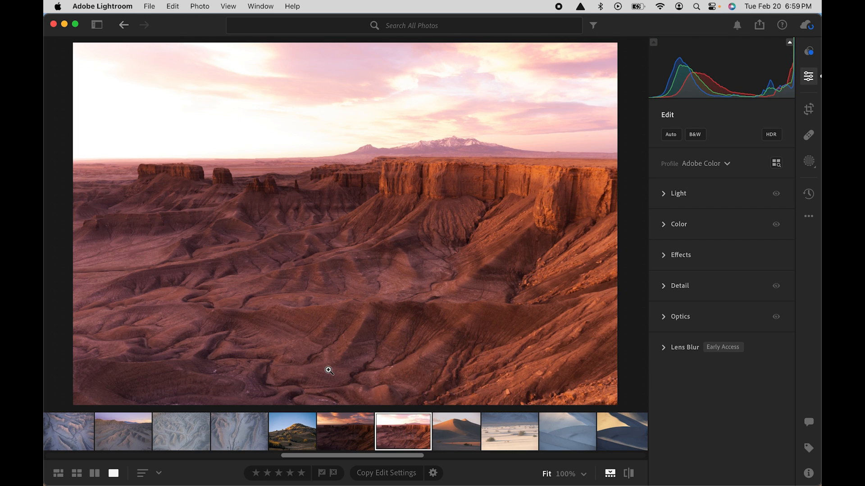
{"action": "left_click", "coordinate": [714, 198]}
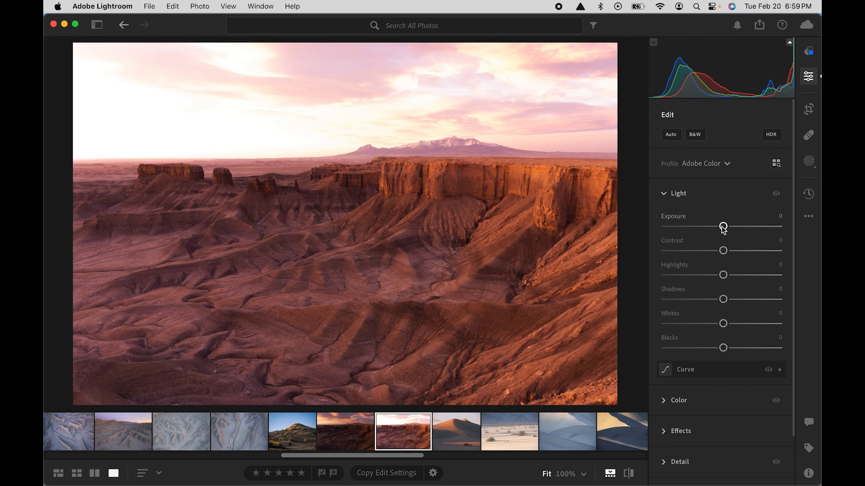
{"action": "left_click_drag", "start_coordinate": [723, 227], "coordinate": [718, 227]}
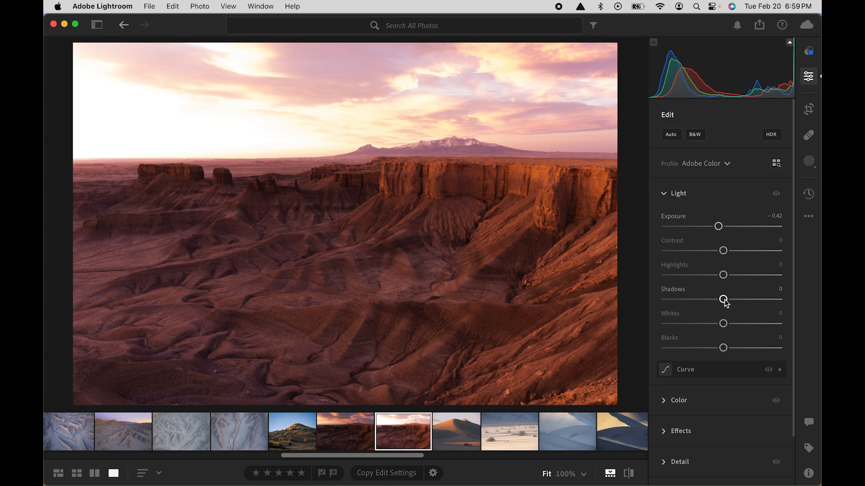
{"action": "left_click_drag", "start_coordinate": [724, 299], "coordinate": [741, 325]}
{"action": "left_click_drag", "start_coordinate": [718, 226], "coordinate": [714, 227]}
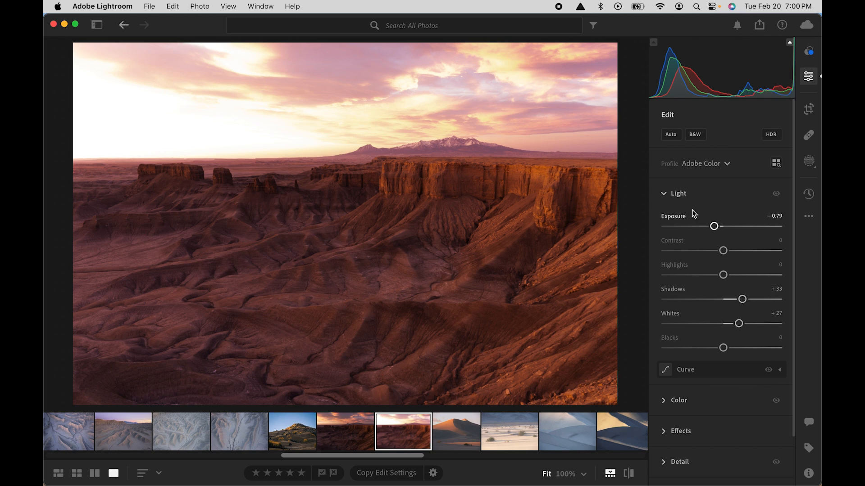
- Add a point to the bright exposure's main tone curve in the lower midtones and pull it slightly below the diagonal
{"action": "scroll", "coordinate": [735, 375], "scroll_direction": "down", "scroll_amount": 3}
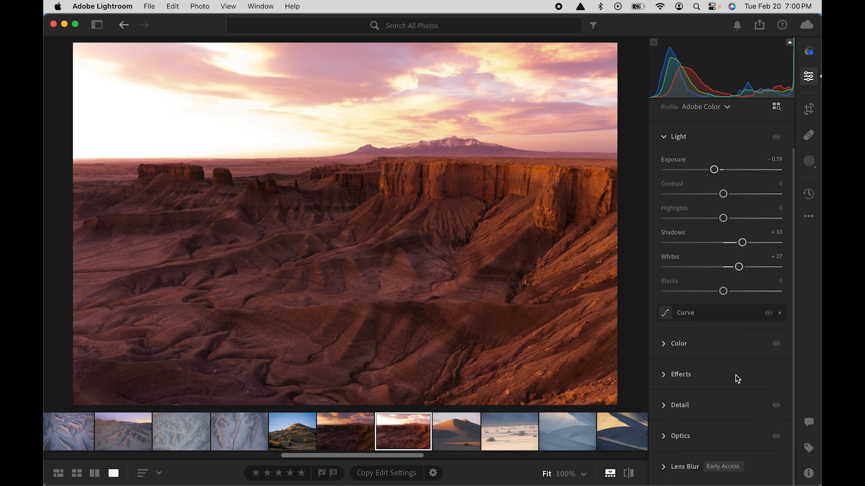
{"action": "left_click", "coordinate": [672, 317]}
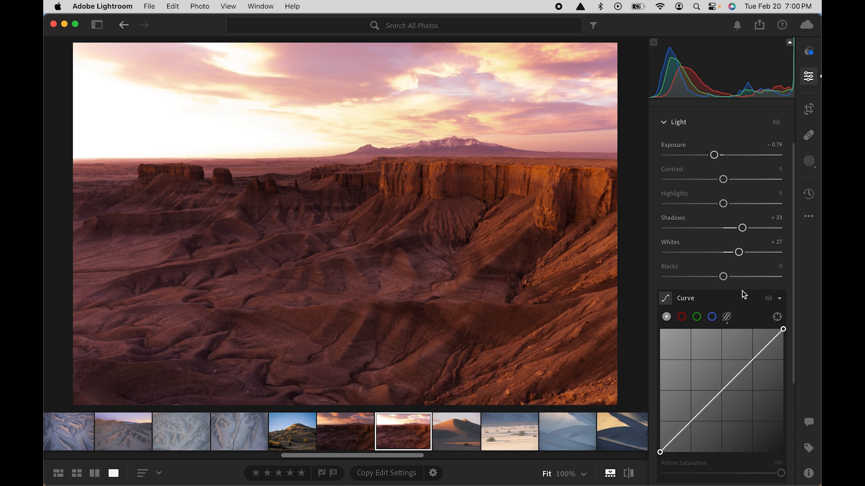
{"action": "scroll", "coordinate": [742, 295], "scroll_direction": "down", "scroll_amount": 5}
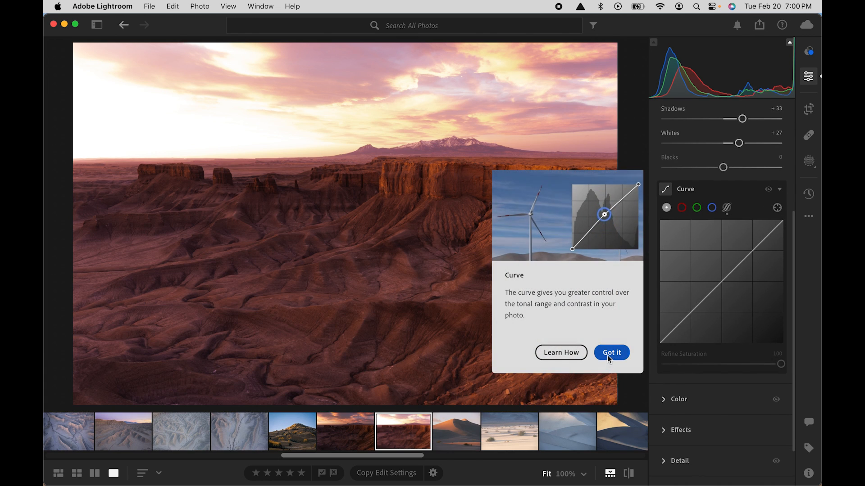
{"action": "left_click", "coordinate": [609, 353]}
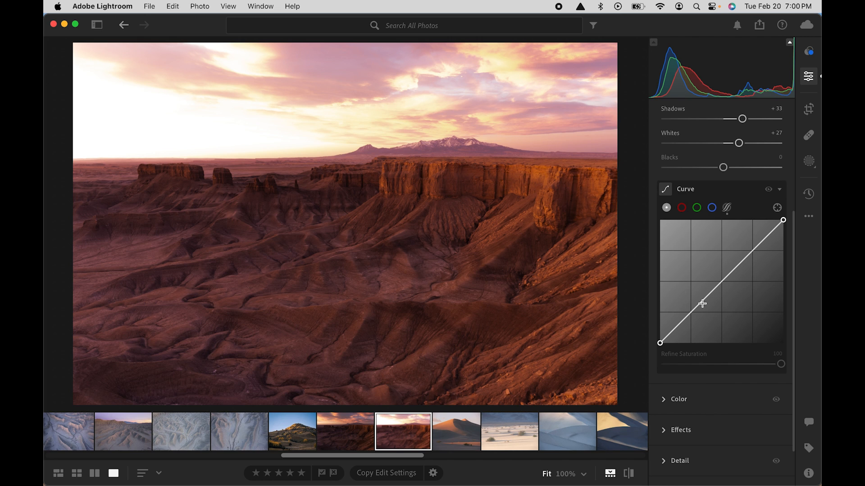
{"action": "left_click", "coordinate": [701, 305]}
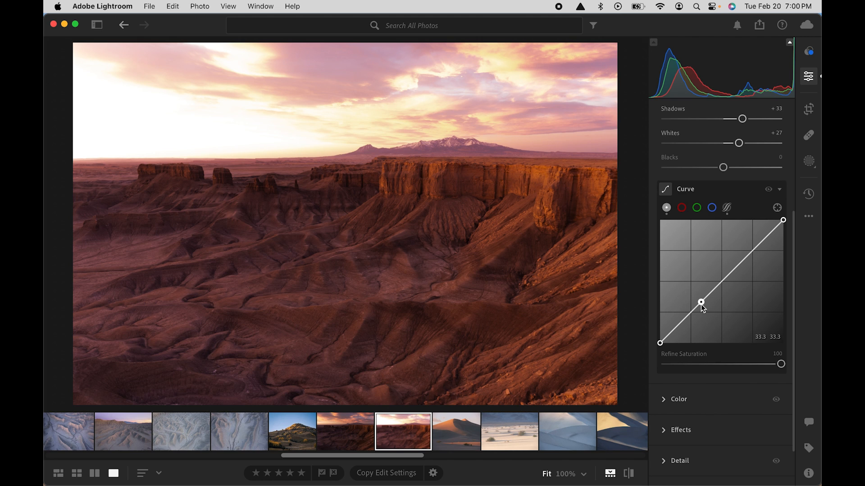
{"action": "left_click_drag", "start_coordinate": [700, 305], "coordinate": [712, 294]}
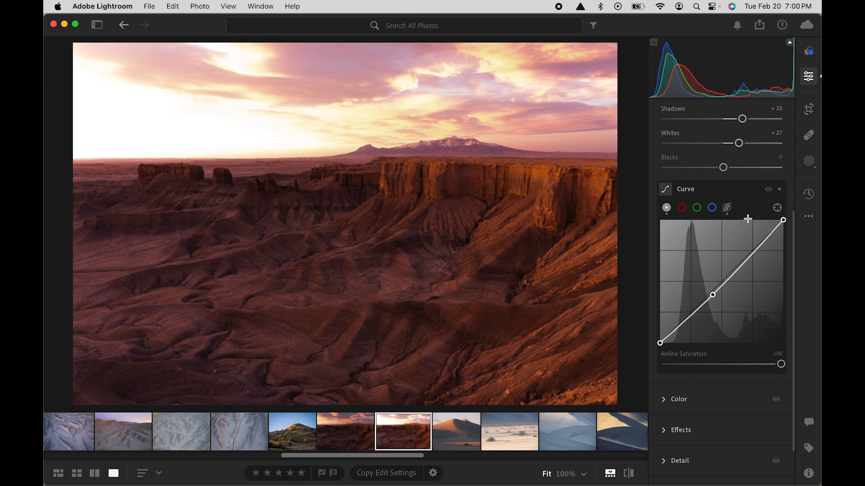
- Compare the bright exposure with and without its tone curve and close the Light settings
{"action": "left_click", "coordinate": [769, 190]}
{"action": "left_click", "coordinate": [770, 190]}
{"action": "left_click", "coordinate": [770, 190]}
{"action": "left_click", "coordinate": [770, 190]}
{"action": "left_click", "coordinate": [779, 190]}
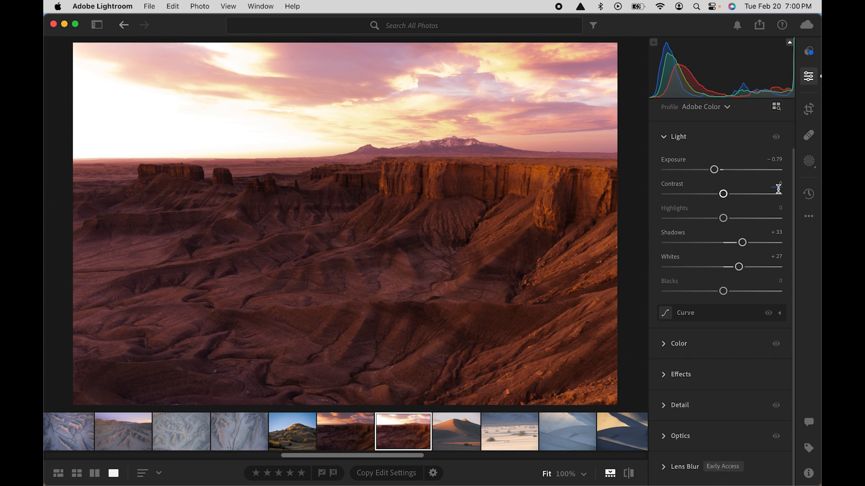
{"action": "left_click", "coordinate": [678, 139]}
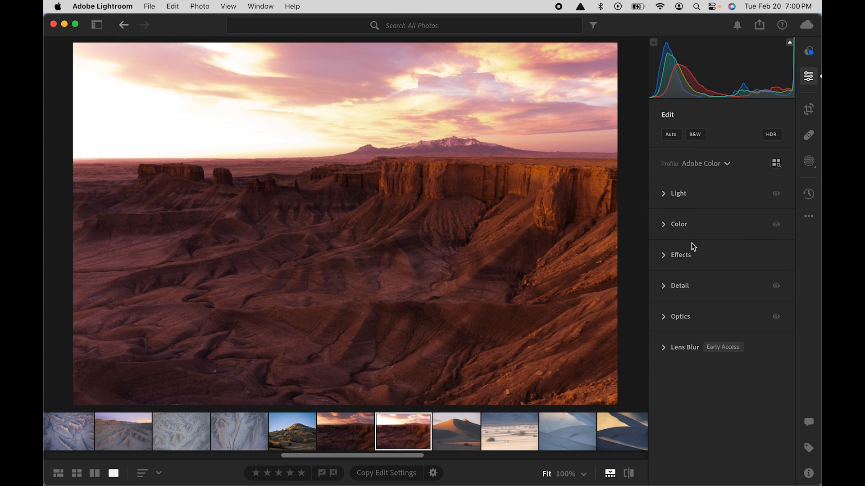
- Raise the bright exposure's white balance Temp slightly and reduce its magenta Tint a little
{"action": "left_click", "coordinate": [680, 226]}
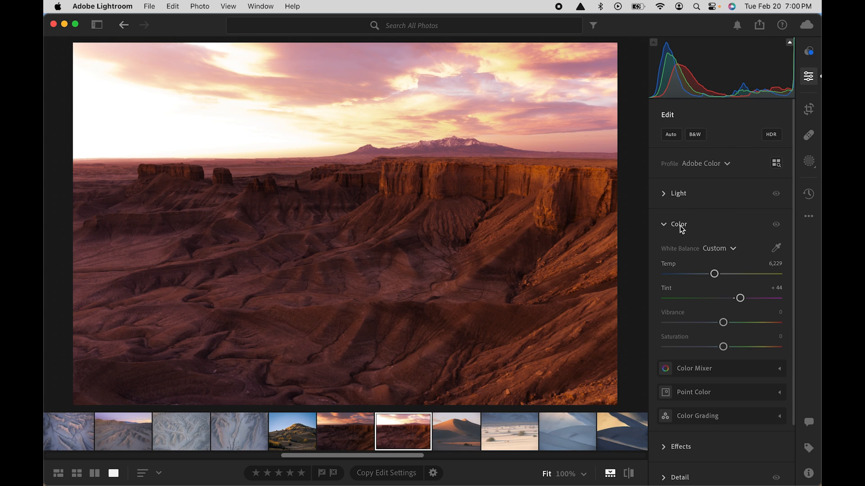
{"action": "scroll", "coordinate": [740, 227], "scroll_direction": "down", "scroll_amount": 1}
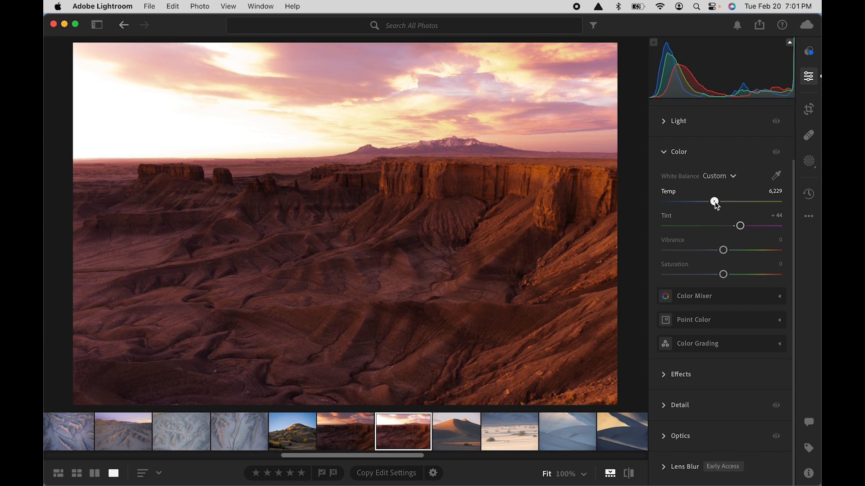
{"action": "mouse_move", "coordinate": [715, 202]}
{"action": "left_mouse_down"}
{"action": "mouse_move", "coordinate": [708, 205]}
{"action": "mouse_move", "coordinate": [718, 205]}
{"action": "left_mouse_up"}
{"action": "mouse_move", "coordinate": [741, 227]}
{"action": "left_mouse_down"}
{"action": "mouse_move", "coordinate": [726, 226]}
{"action": "mouse_move", "coordinate": [737, 228]}
{"action": "left_mouse_up"}
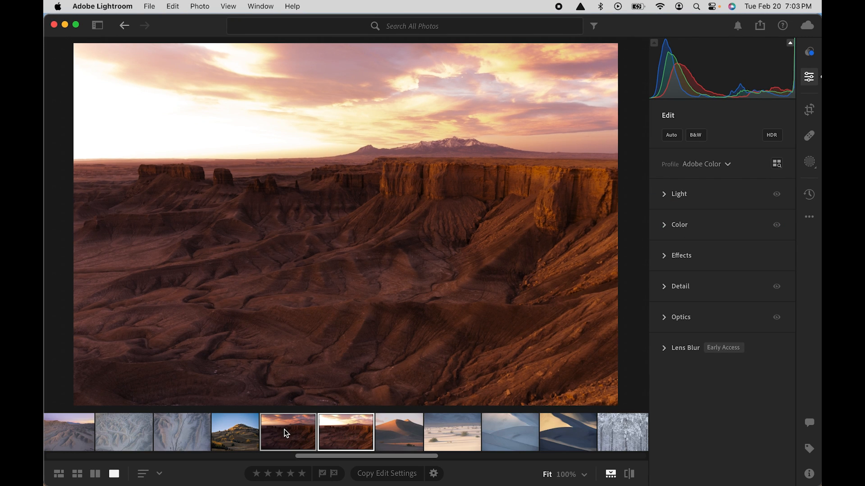
- Start an HDR Merge of the selected dark and bright canyon exposures, with the dark one active
{"action": "left_click", "coordinate": [285, 429]}
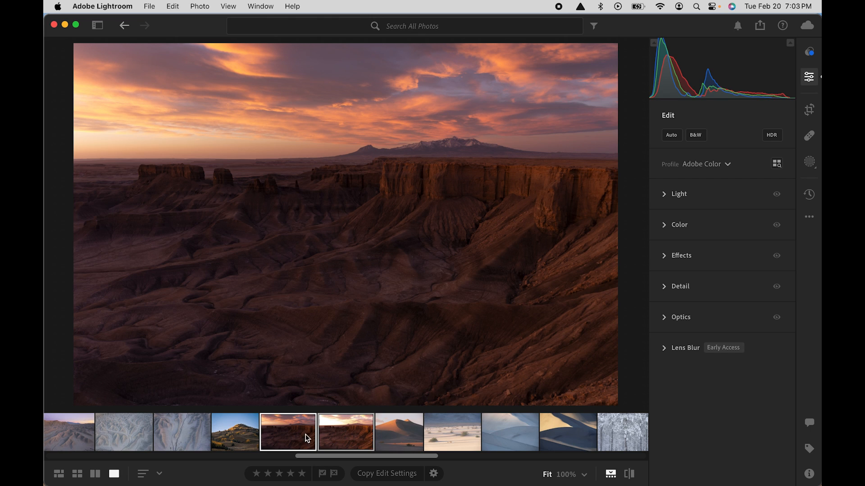
{"action": "left_click", "coordinate": [173, 5]}
{"action": "mouse_move", "coordinate": [202, 3]}
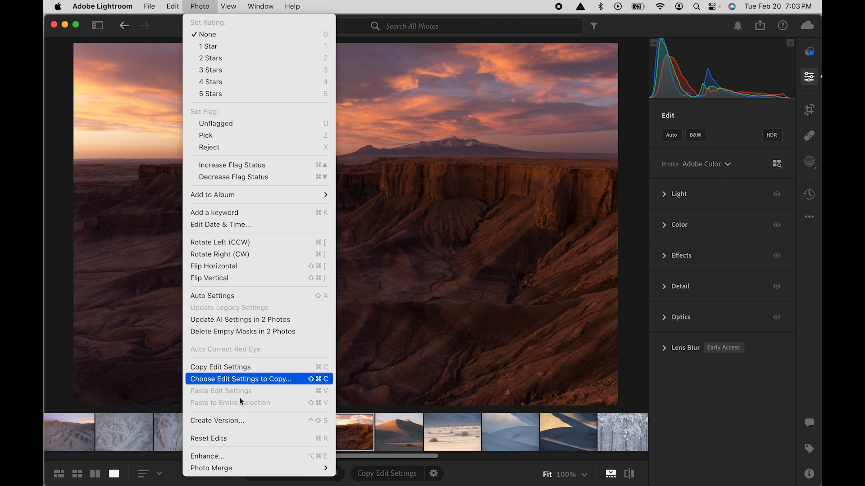
{"action": "mouse_move", "coordinate": [244, 469]}
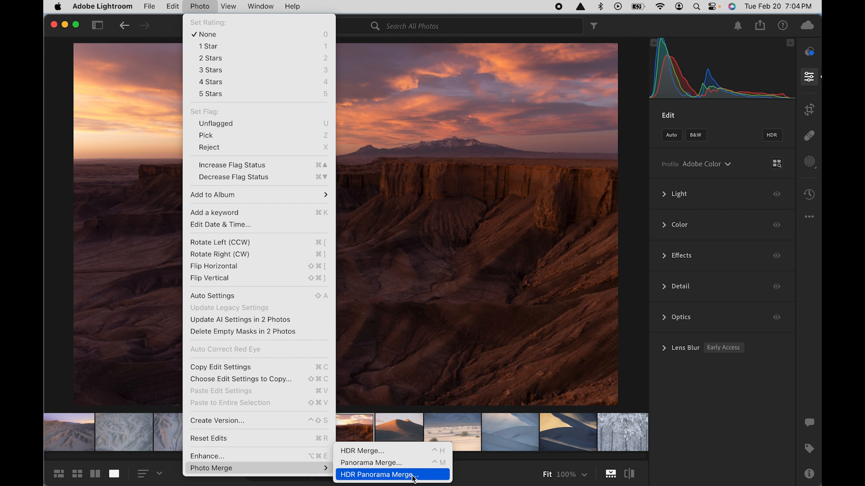
{"action": "left_click", "coordinate": [356, 452]}
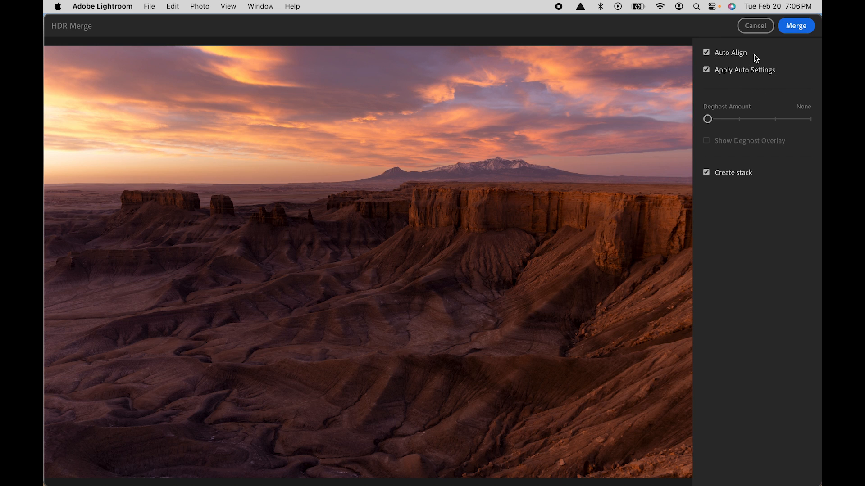
- Check the preview without auto settings, and merge with Auto Align, Apply Auto Settings and Create stack enabled and no deghosting
{"action": "left_click", "coordinate": [706, 71]}
{"action": "left_click", "coordinate": [706, 71]}
{"action": "left_click", "coordinate": [799, 27]}
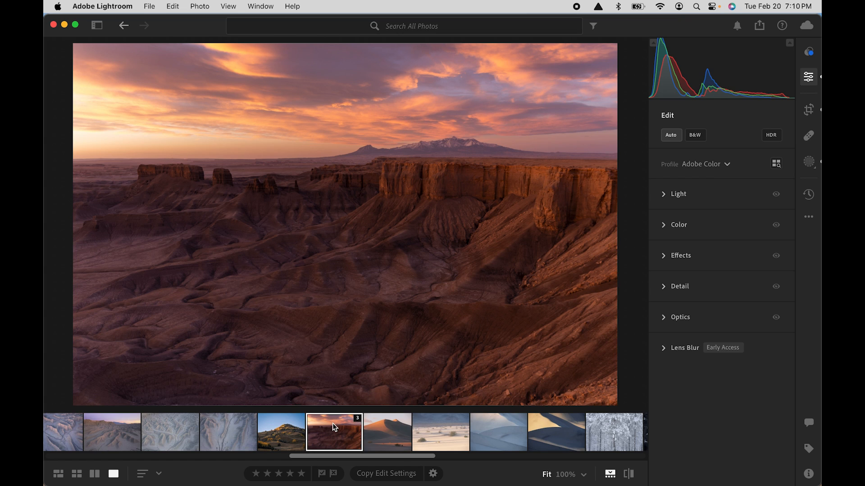
- Expand the merged photo's stack and compare the bright and dark originals with the HDR result
{"action": "left_click", "coordinate": [358, 418]}
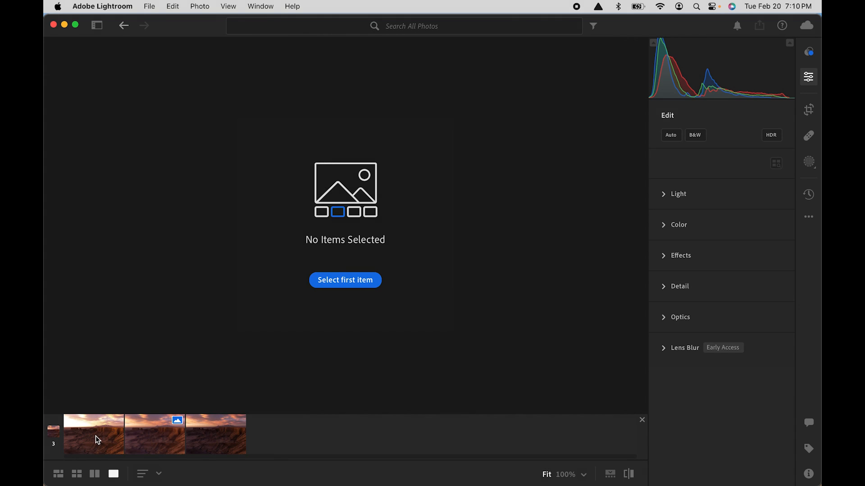
{"action": "left_click", "coordinate": [95, 436]}
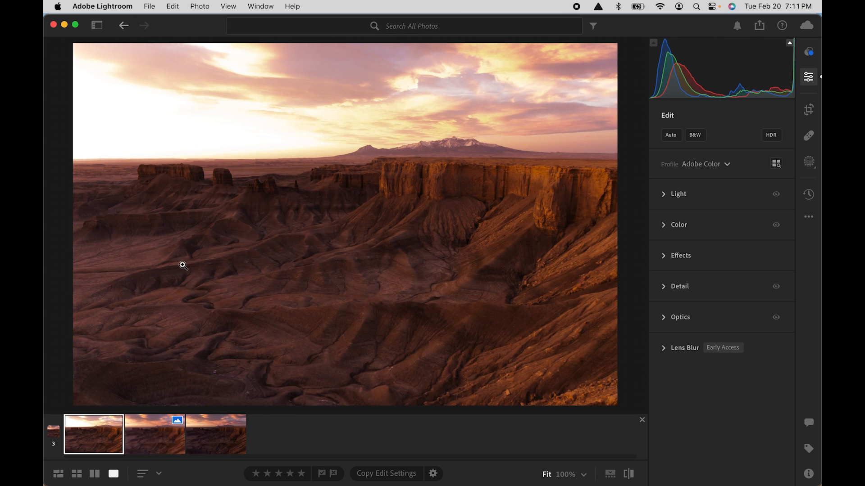
{"action": "left_click", "coordinate": [219, 433]}
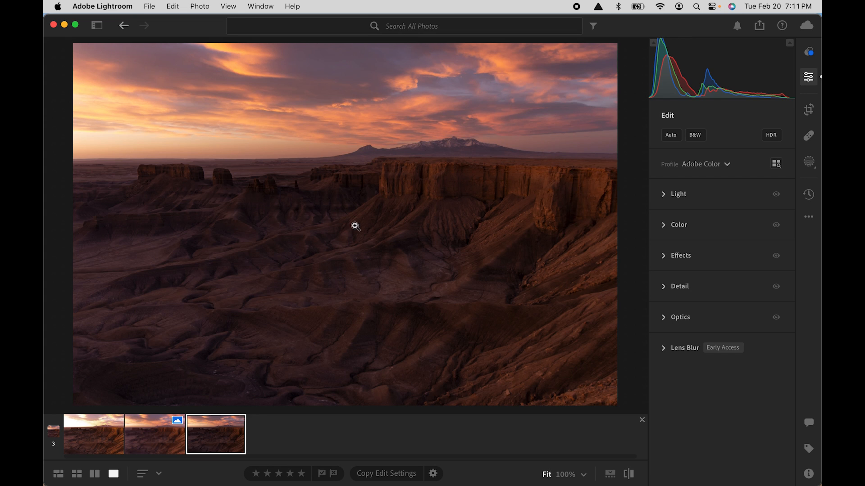
{"action": "left_click", "coordinate": [158, 431]}
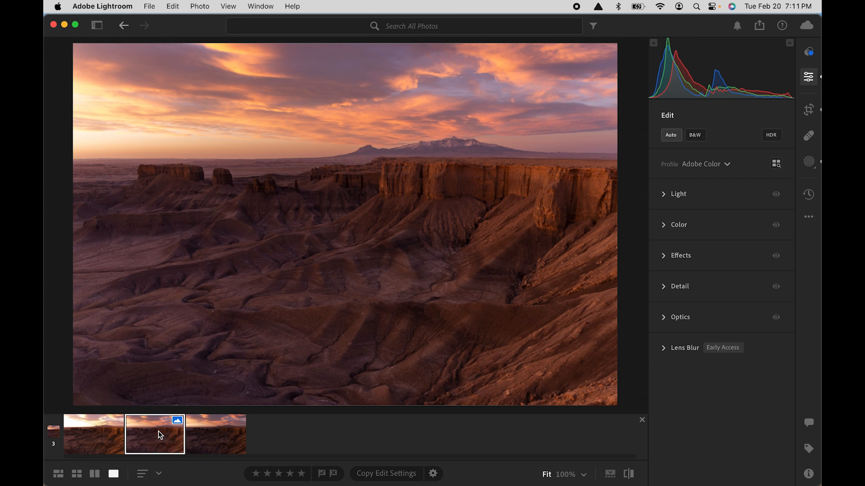